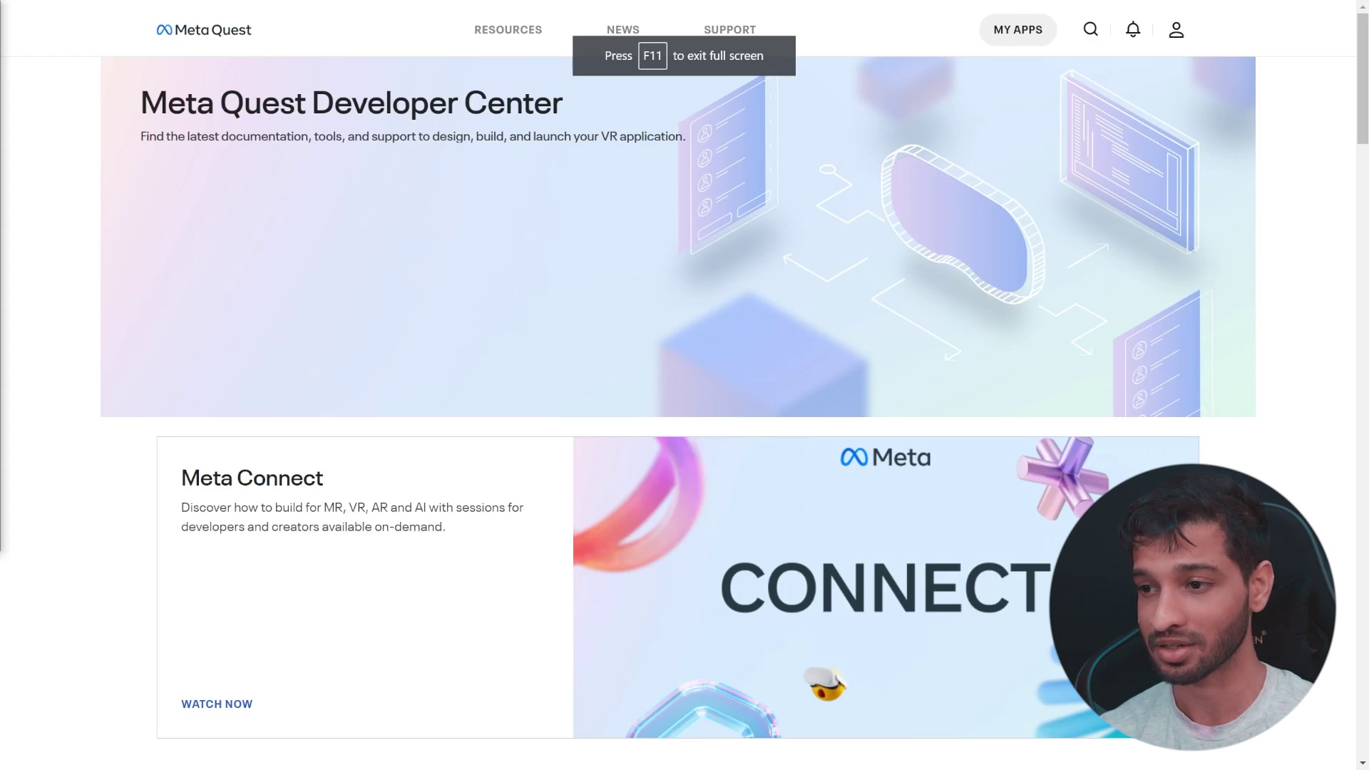
Sign up as a Meta Quest developer by e-mail and create organization Immersive_Insiders, accepting the terms.
left_click(1177, 29)
left_click(1096, 143)
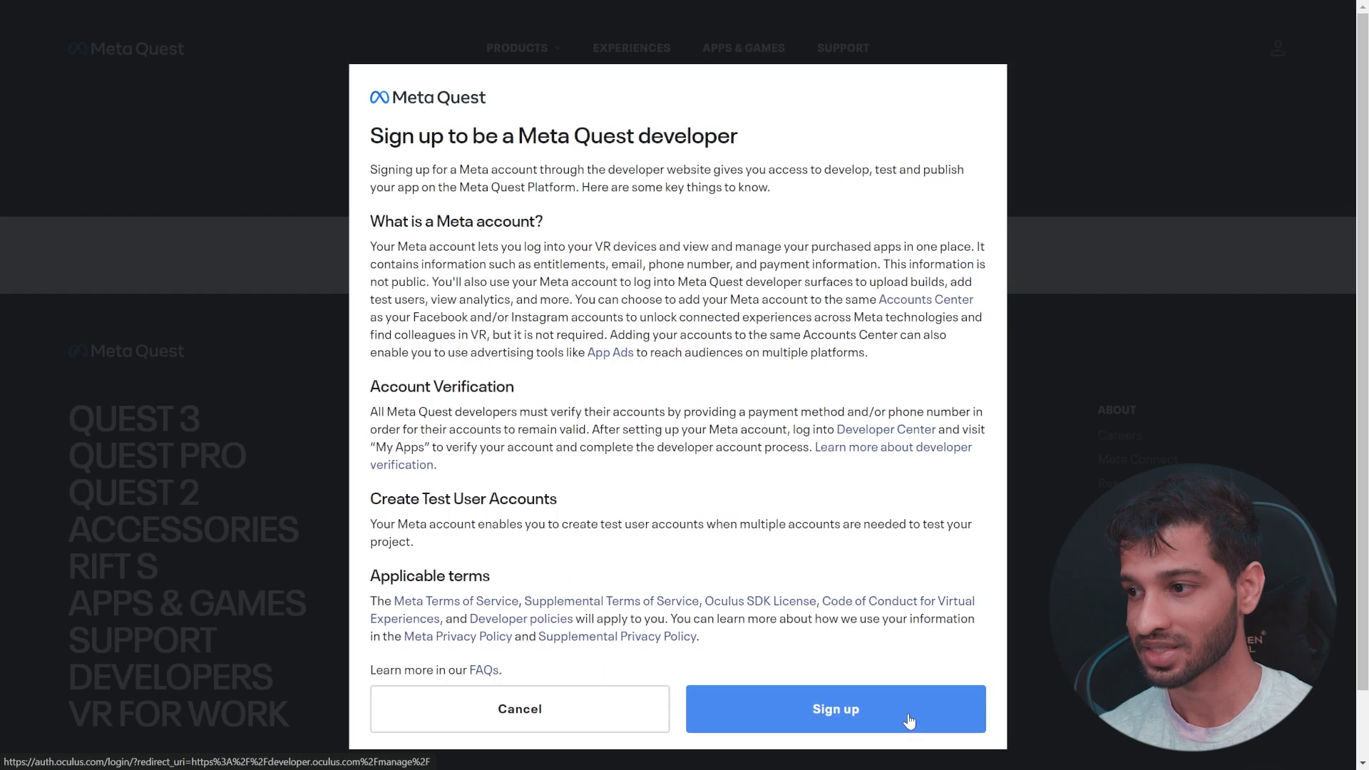
left_click(910, 717)
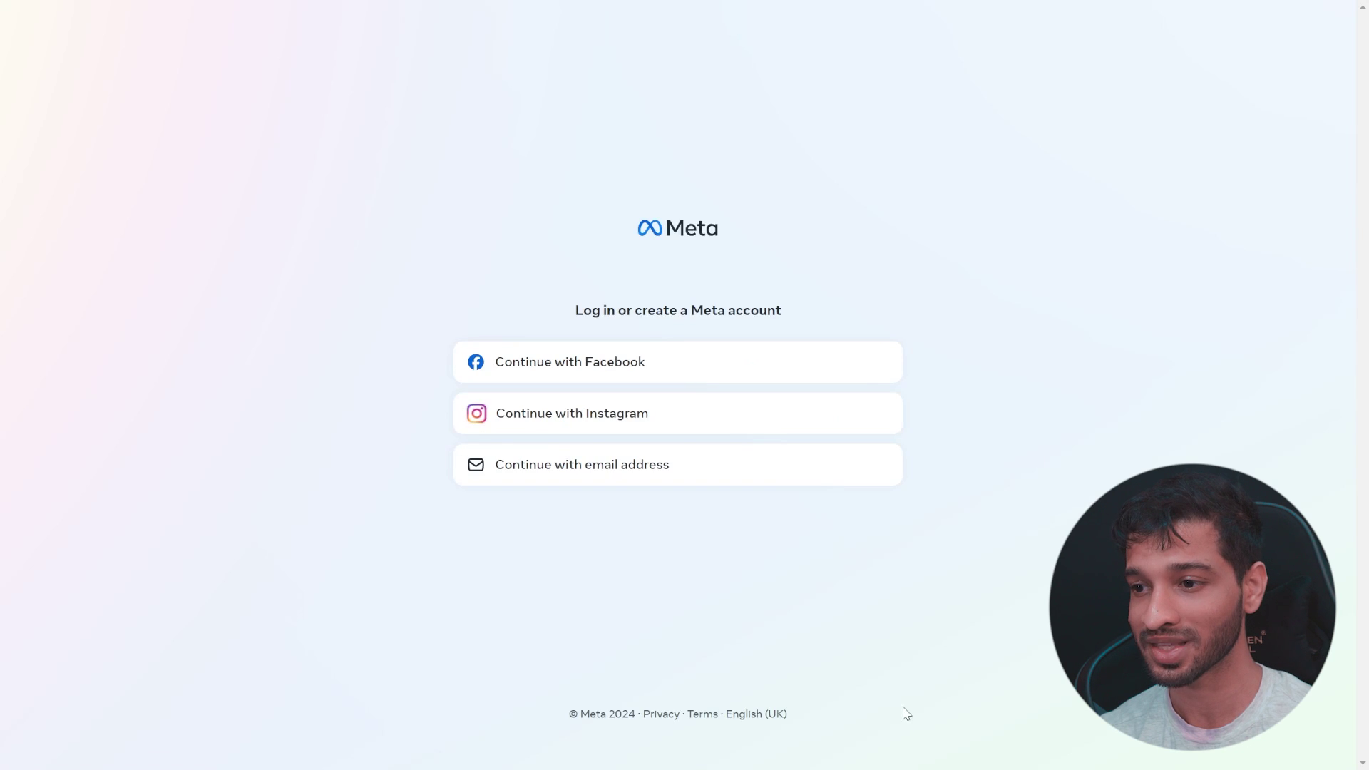
left_click(645, 460)
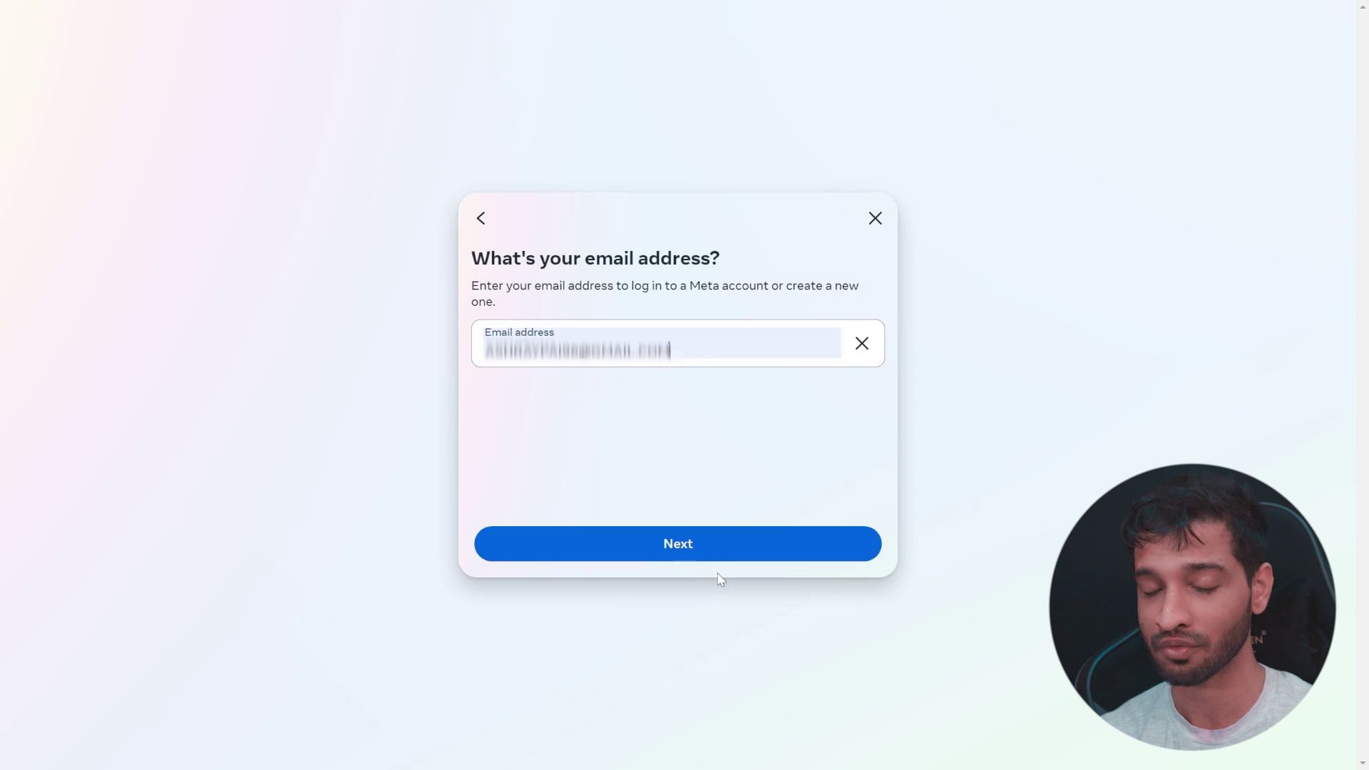
left_click(679, 545)
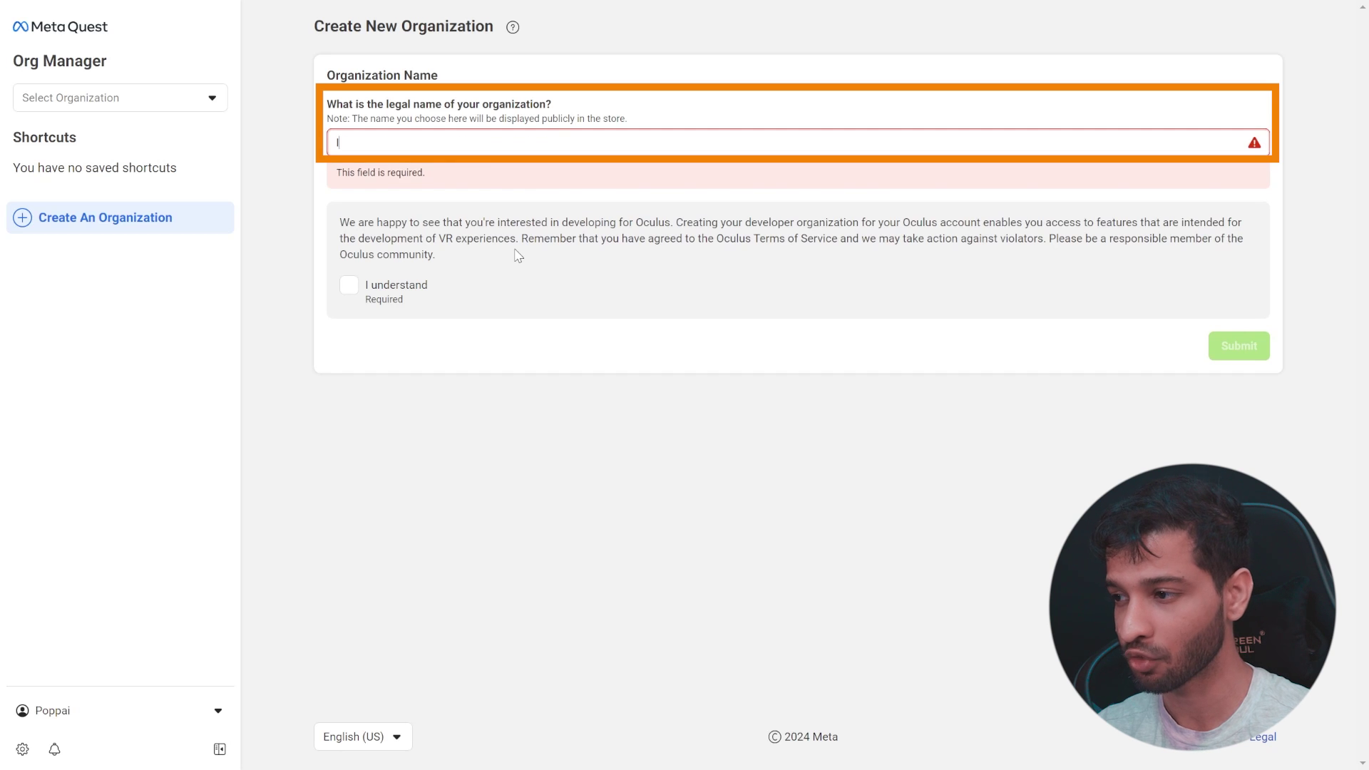
type("Immer")
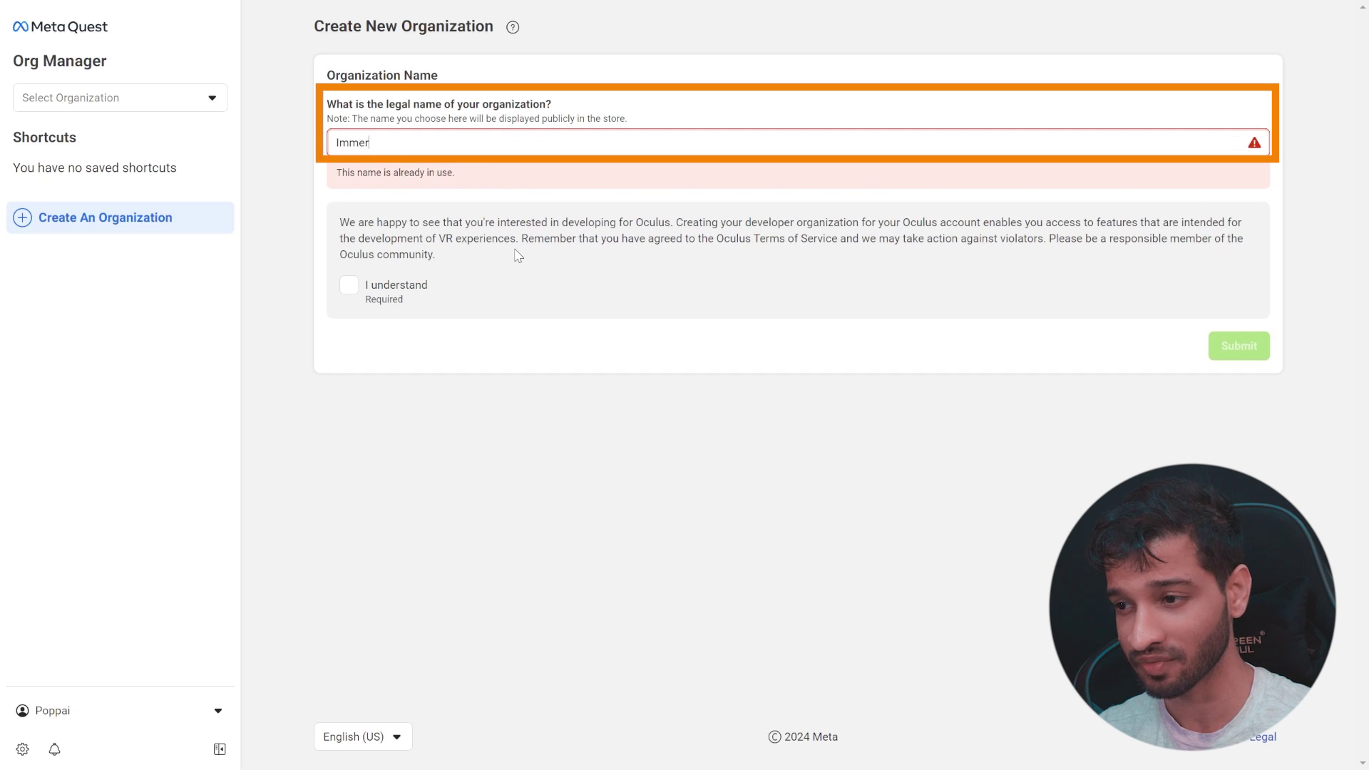
type("sive_Insiders")
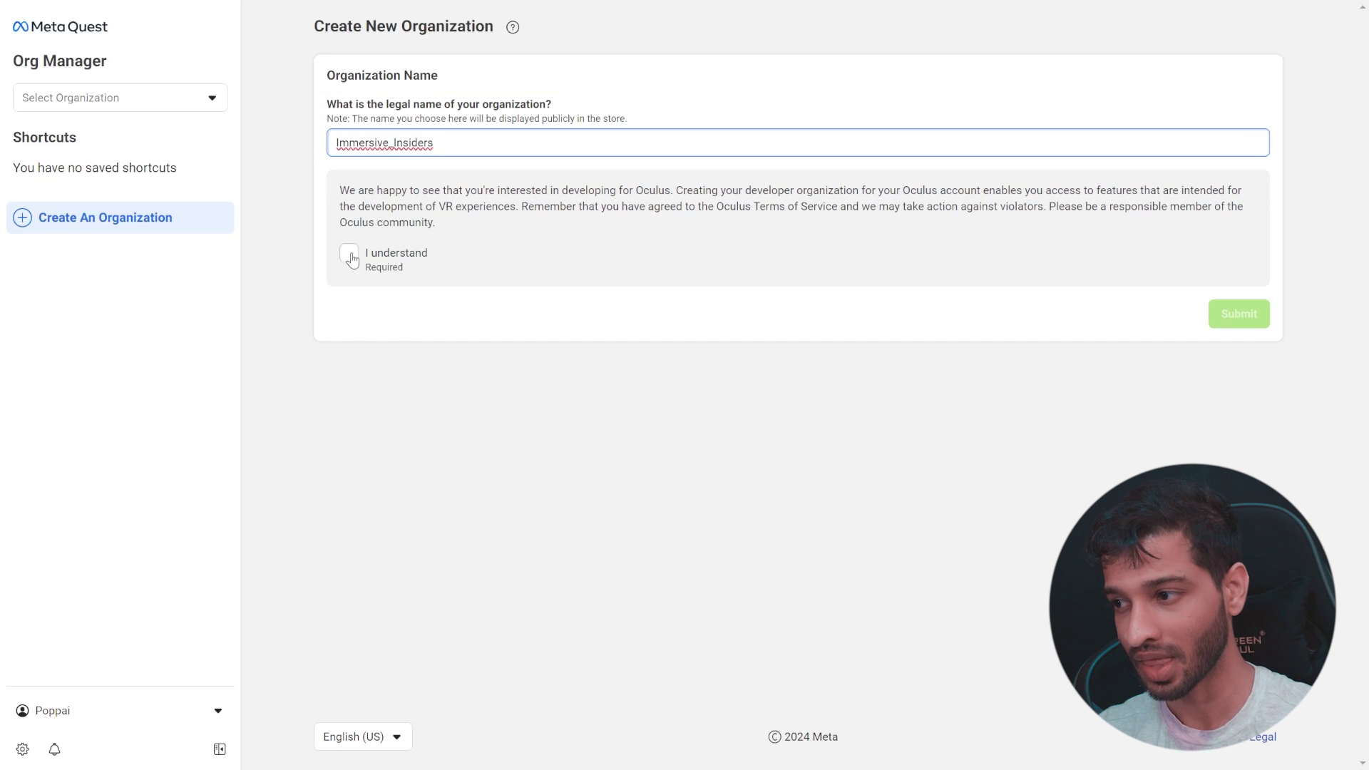
left_click(350, 256)
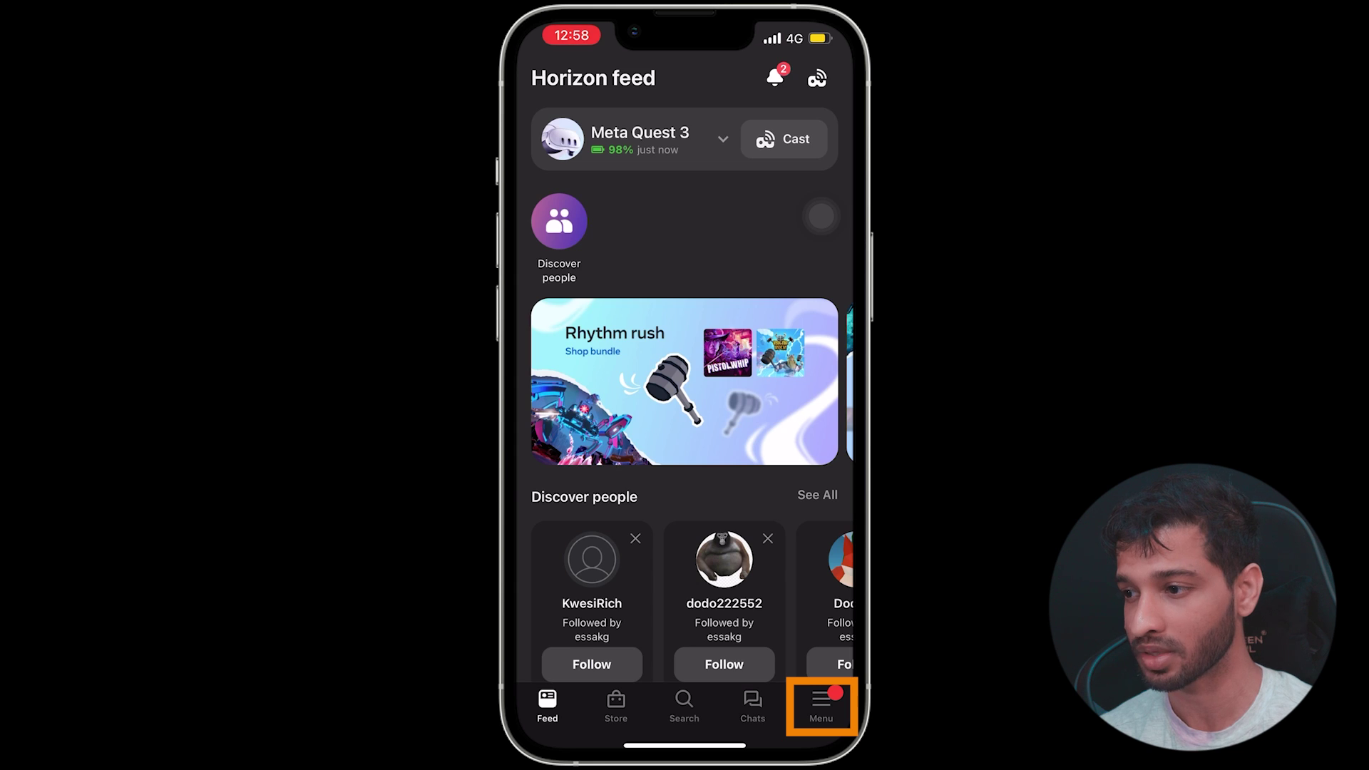
Switch on Debug mode in the Meta Quest 3 headset's Developer Mode settings.
left_click(821, 706)
left_click(560, 322)
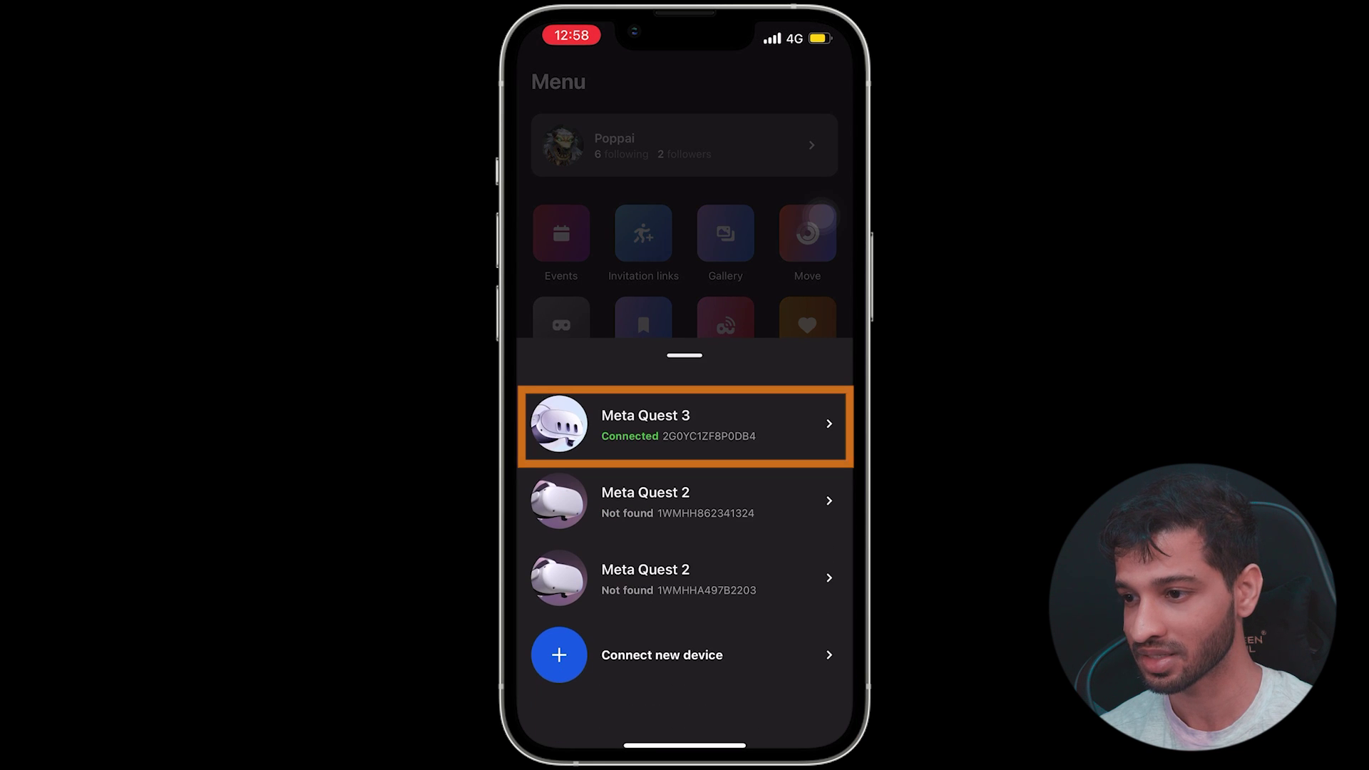
left_click(684, 423)
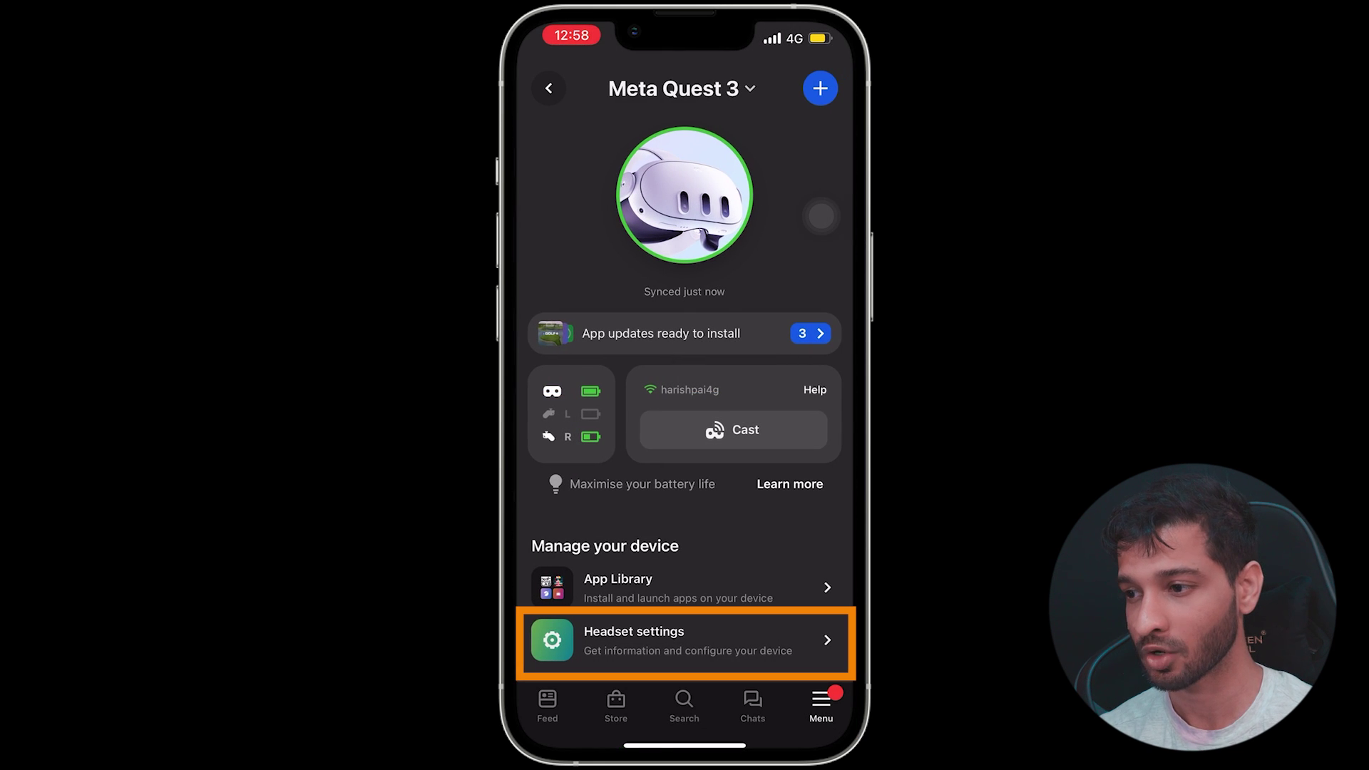
left_click(684, 639)
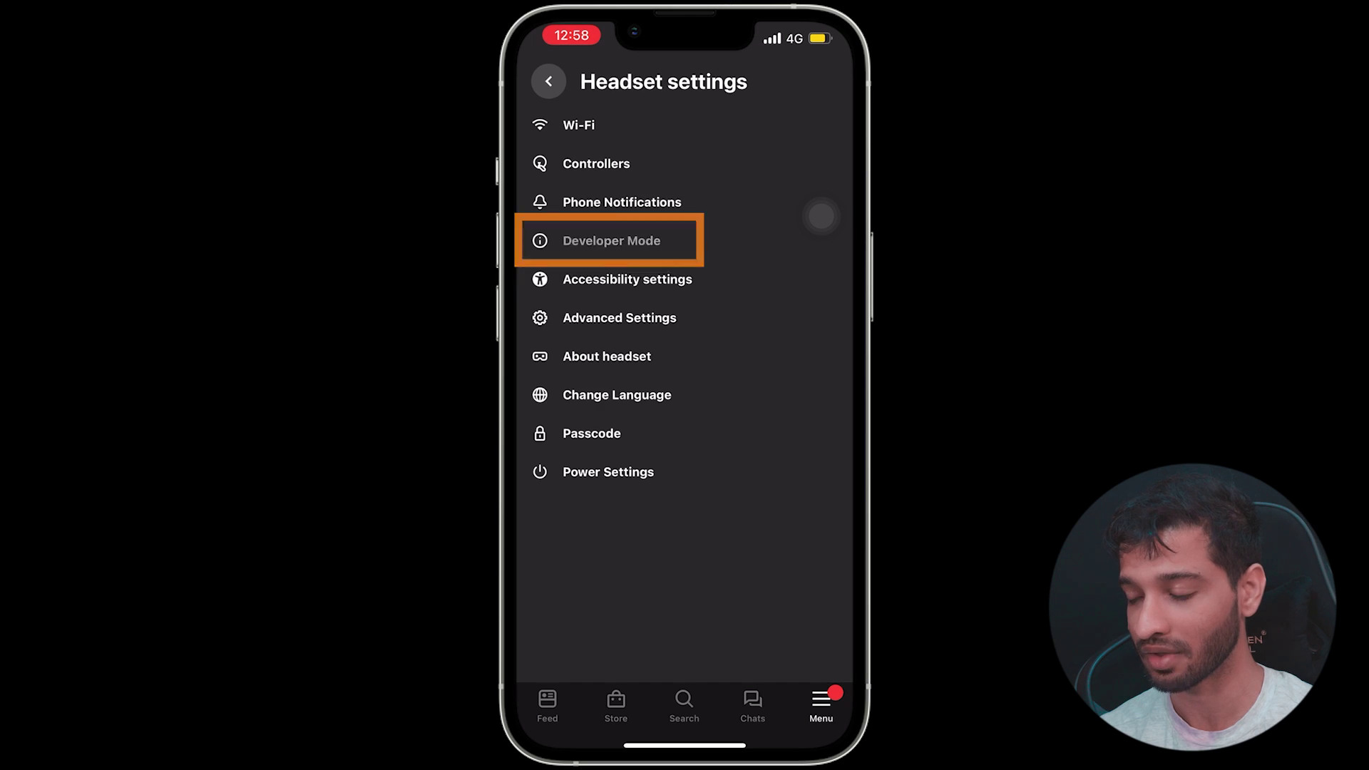
left_click(611, 240)
left_click(807, 140)
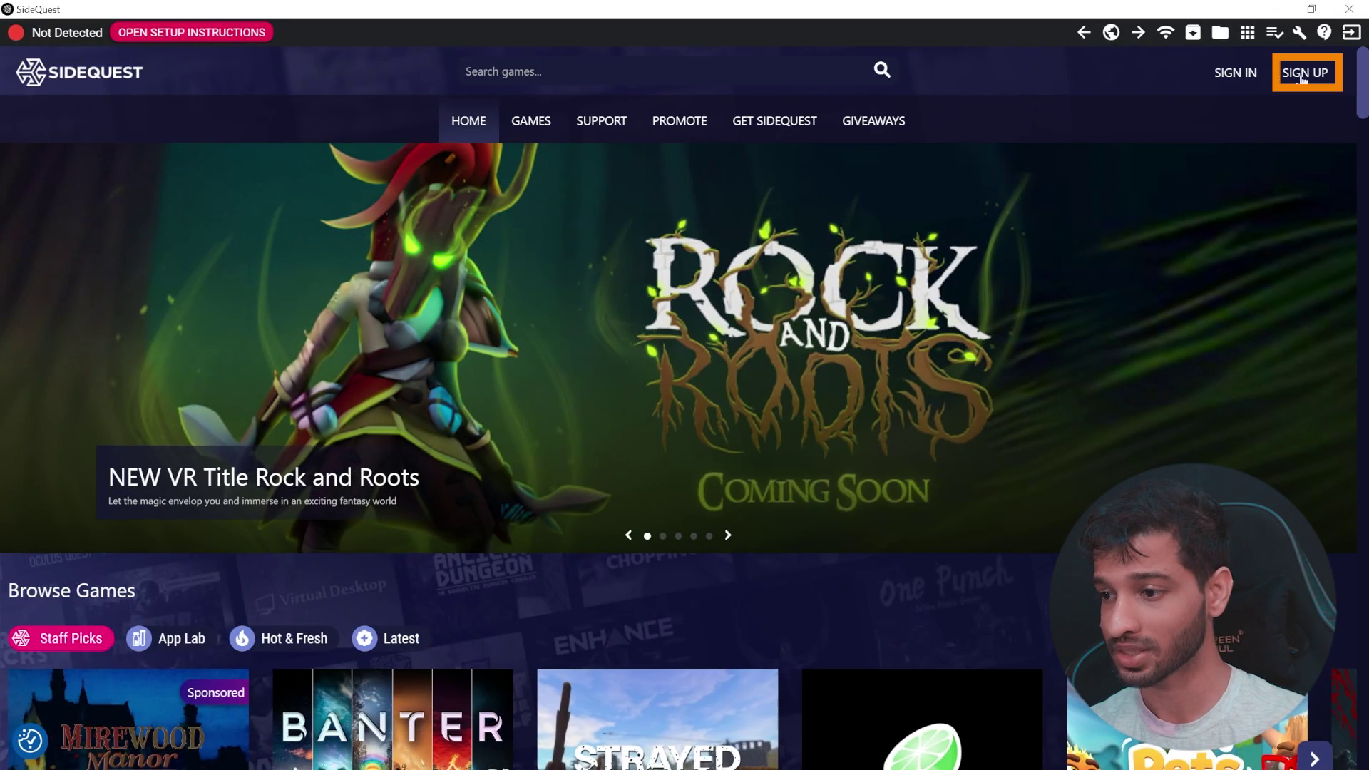
Sign up for a SideQuest account by entering your e-mail address for verification.
left_click(1304, 72)
left_click(633, 432)
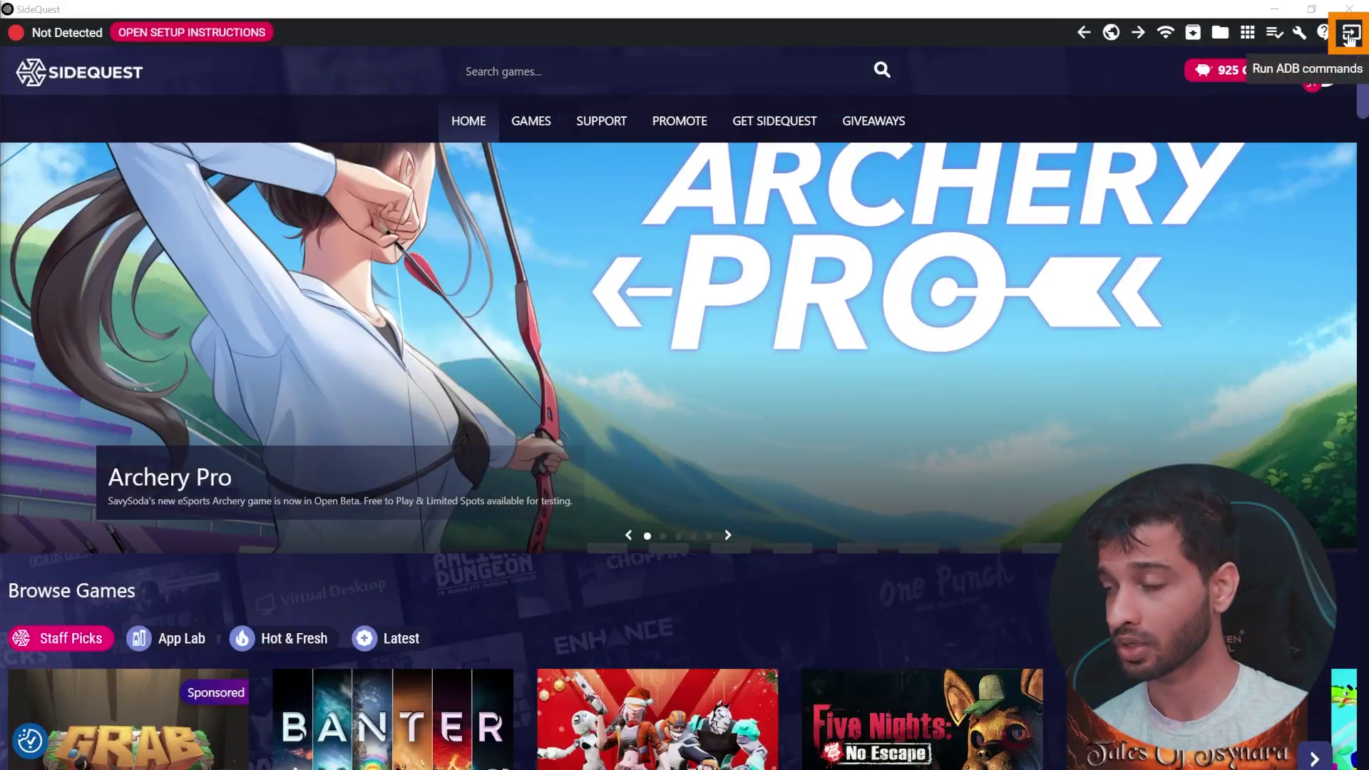
Run the custom ADB command 'adb shell setprop' setting screenCaptureEye to 2 on the headset.
left_click(1350, 36)
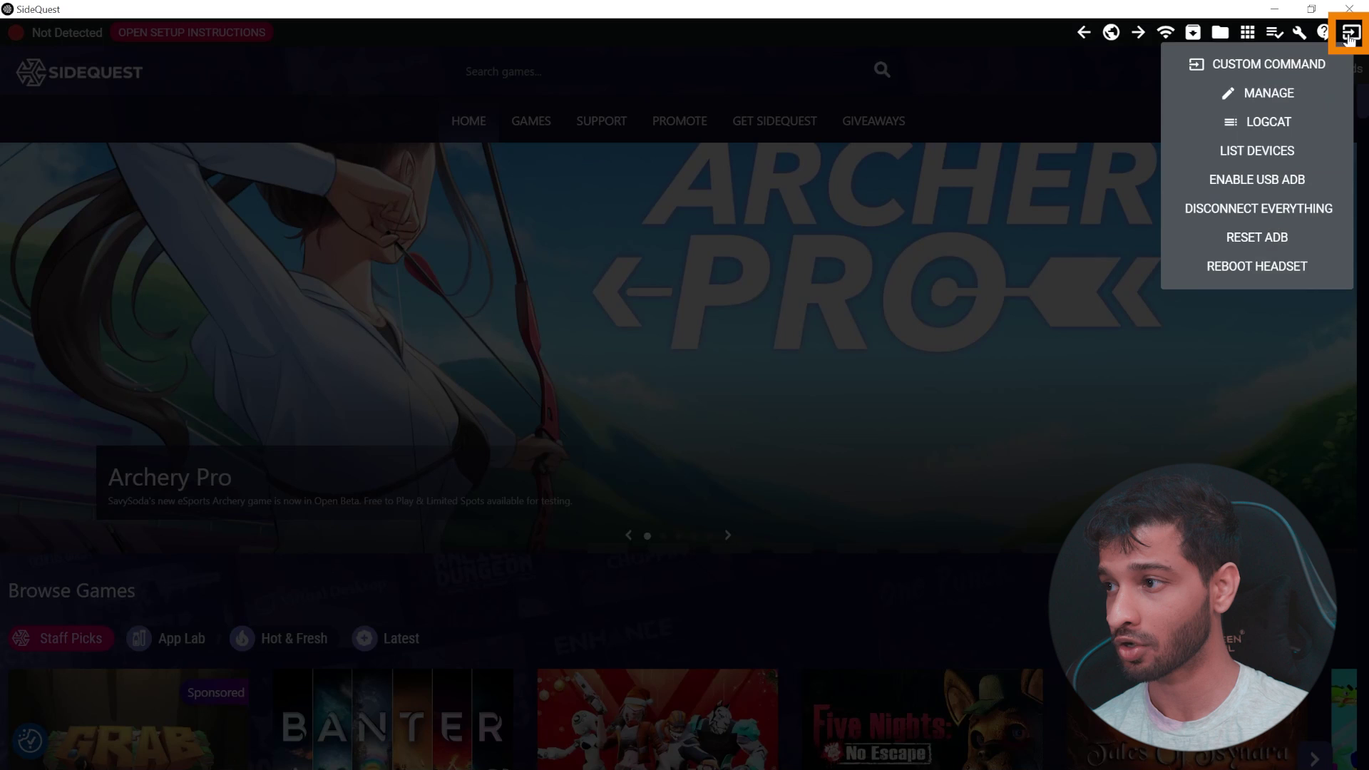
left_click(1327, 64)
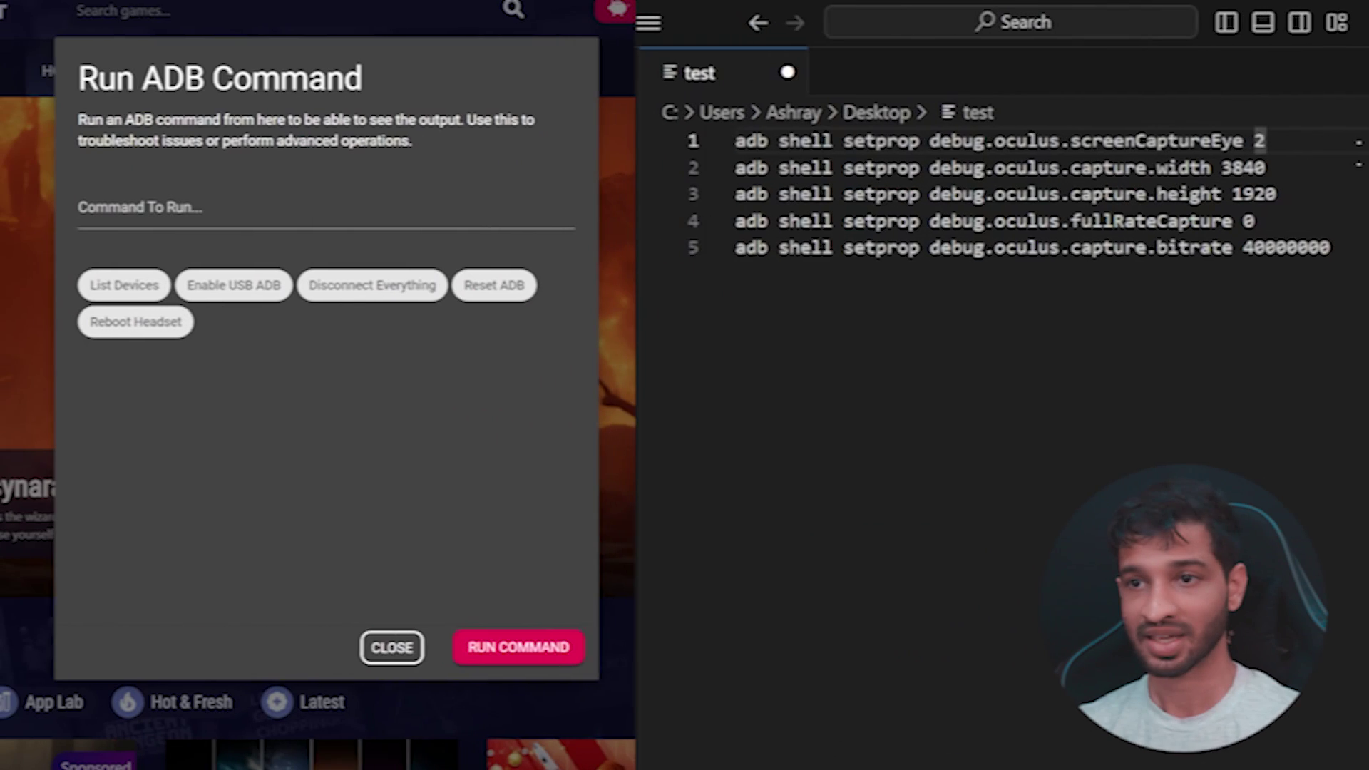
left_click(695, 138)
key("ctrl+c")
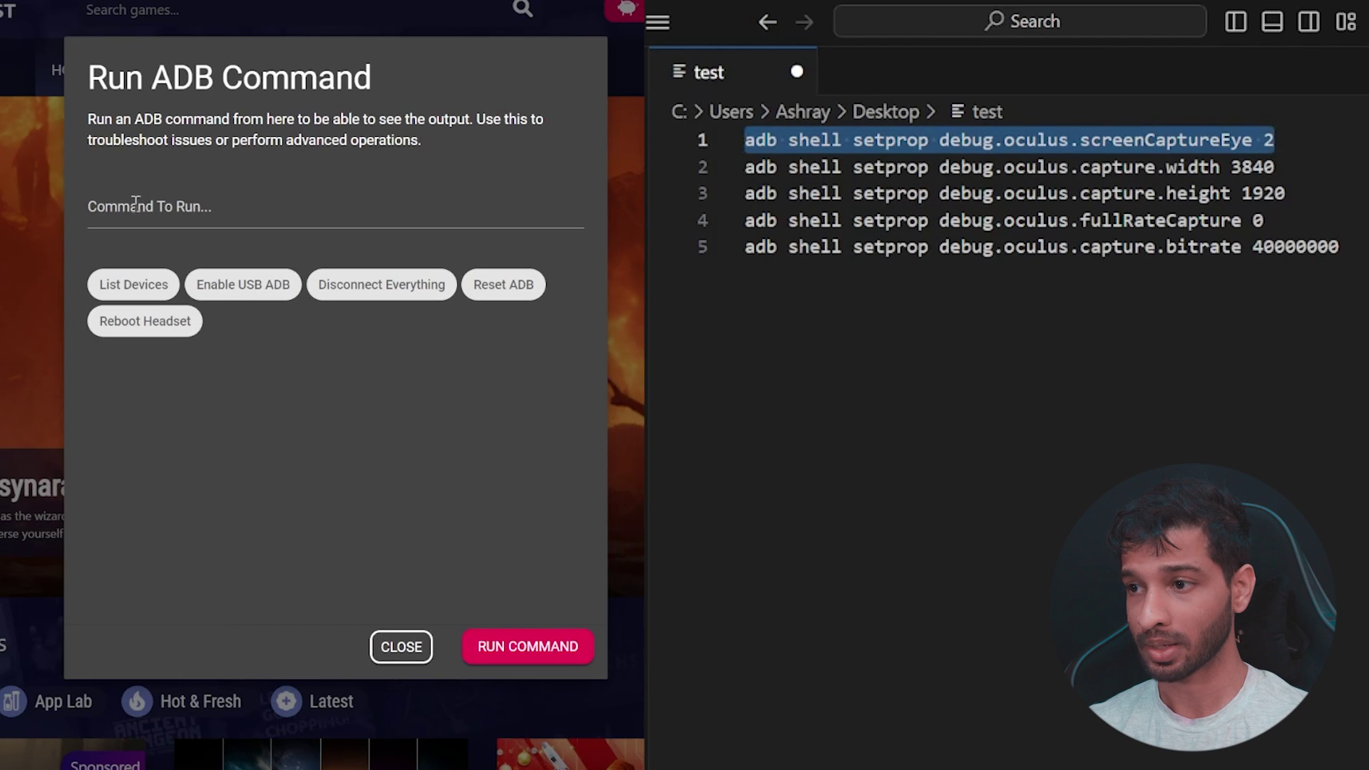
left_click(135, 206)
key("ctrl+v")
left_click(538, 649)
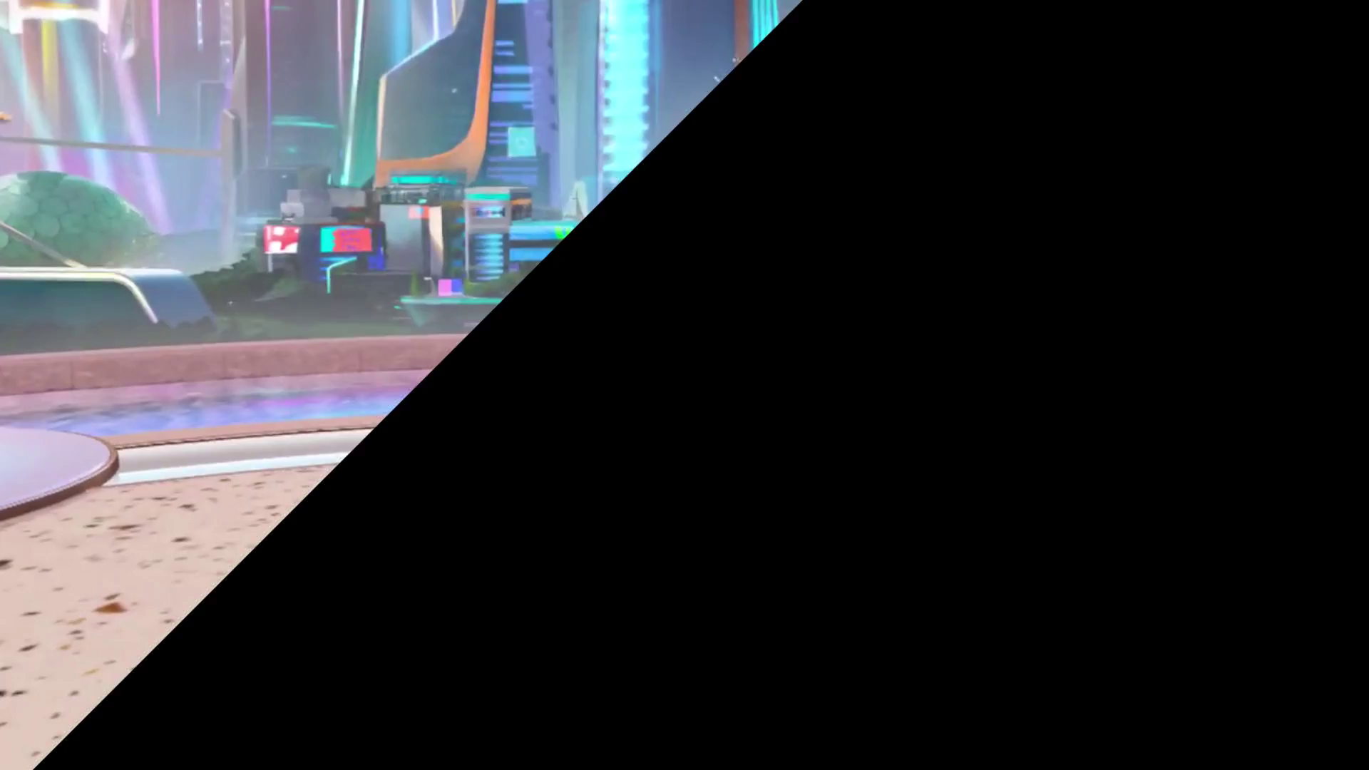
Play 3D Doggo.mp4 from Recents in Files and switch its view to 3D Side by Side.
left_click(996, 727)
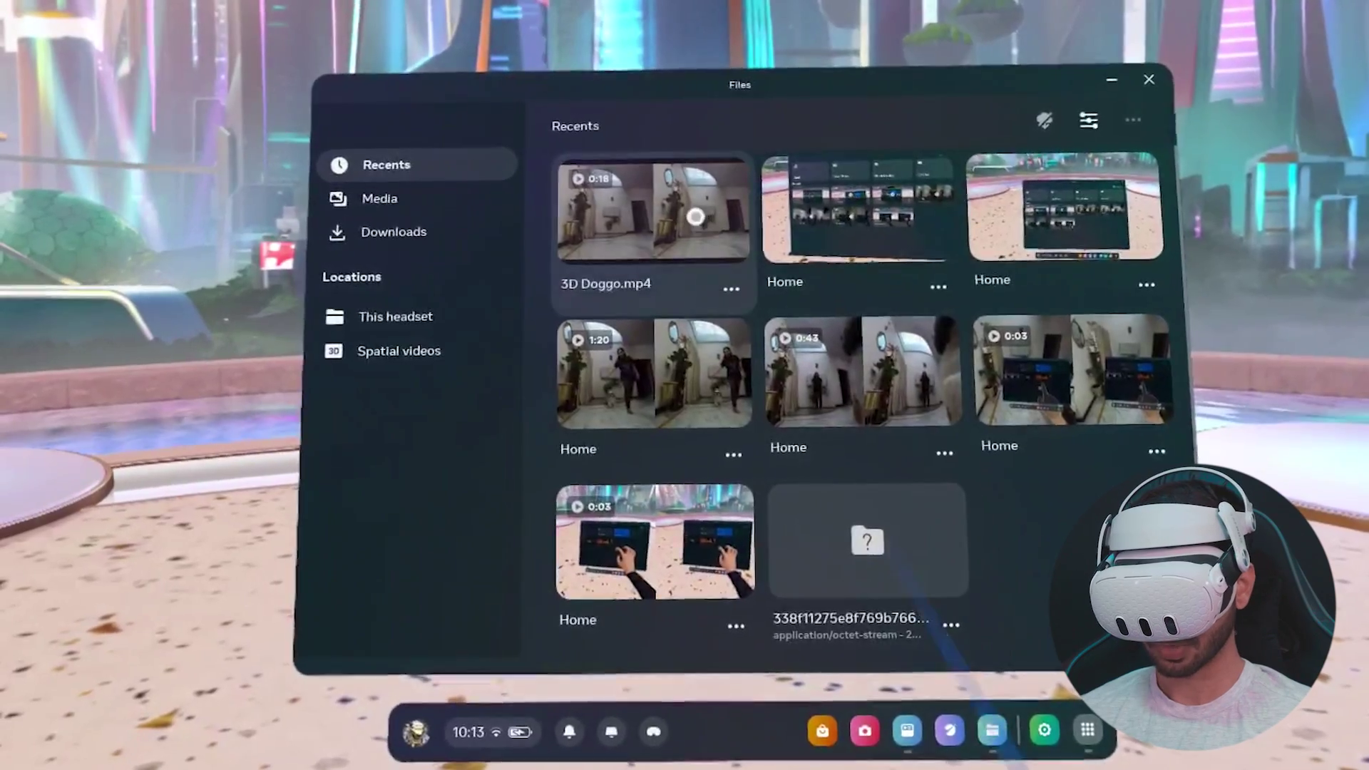
left_click(696, 217)
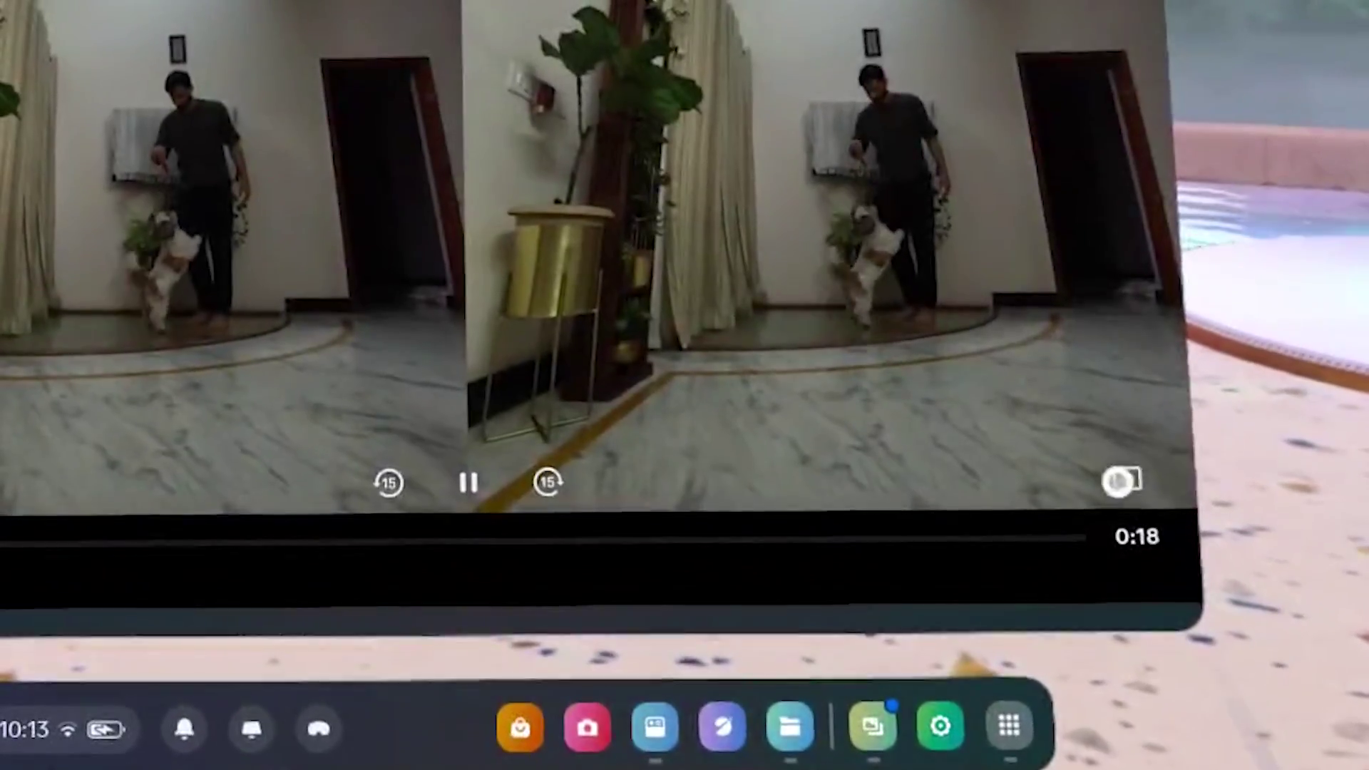
left_click(1128, 475)
left_click(1053, 317)
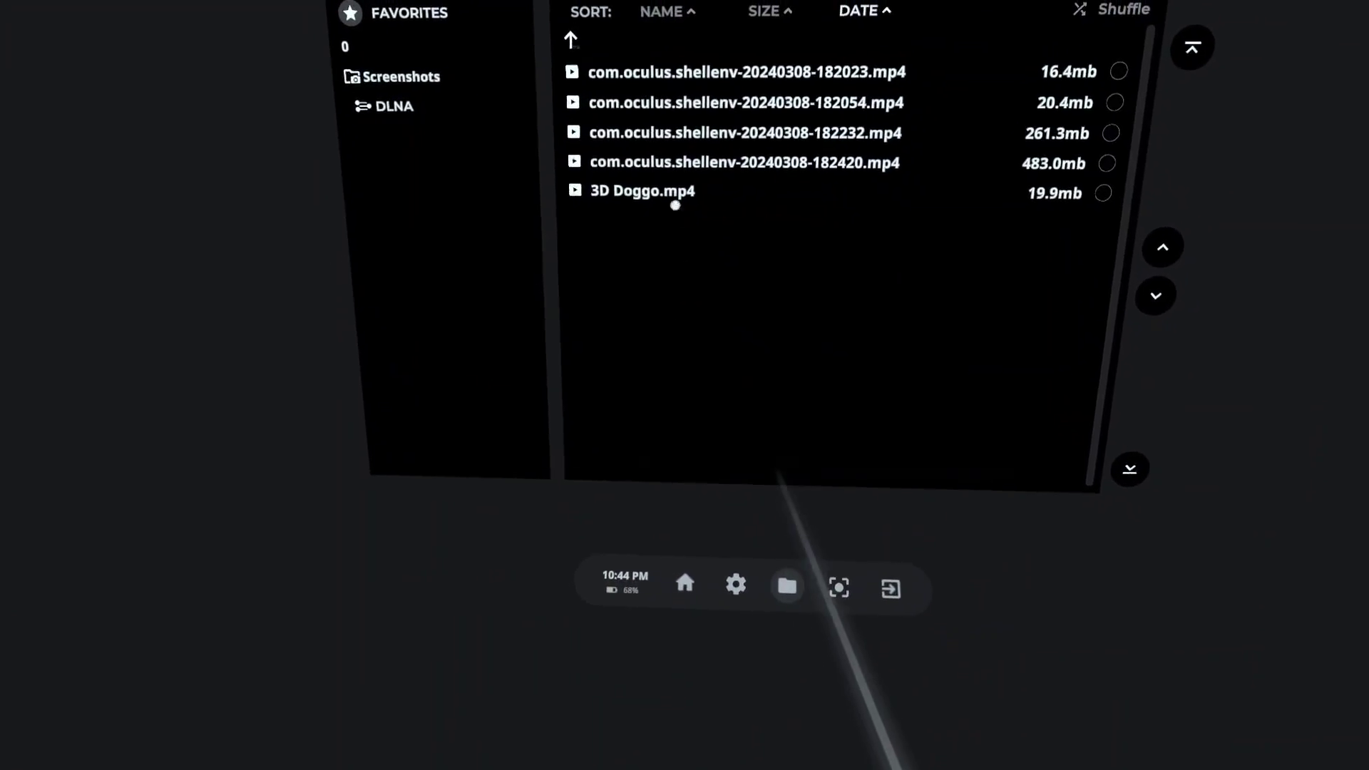
Play 3D Doggo.mp4 in stereo 3D at 1.20x zoom, raising the pitch three steps.
left_click(675, 202)
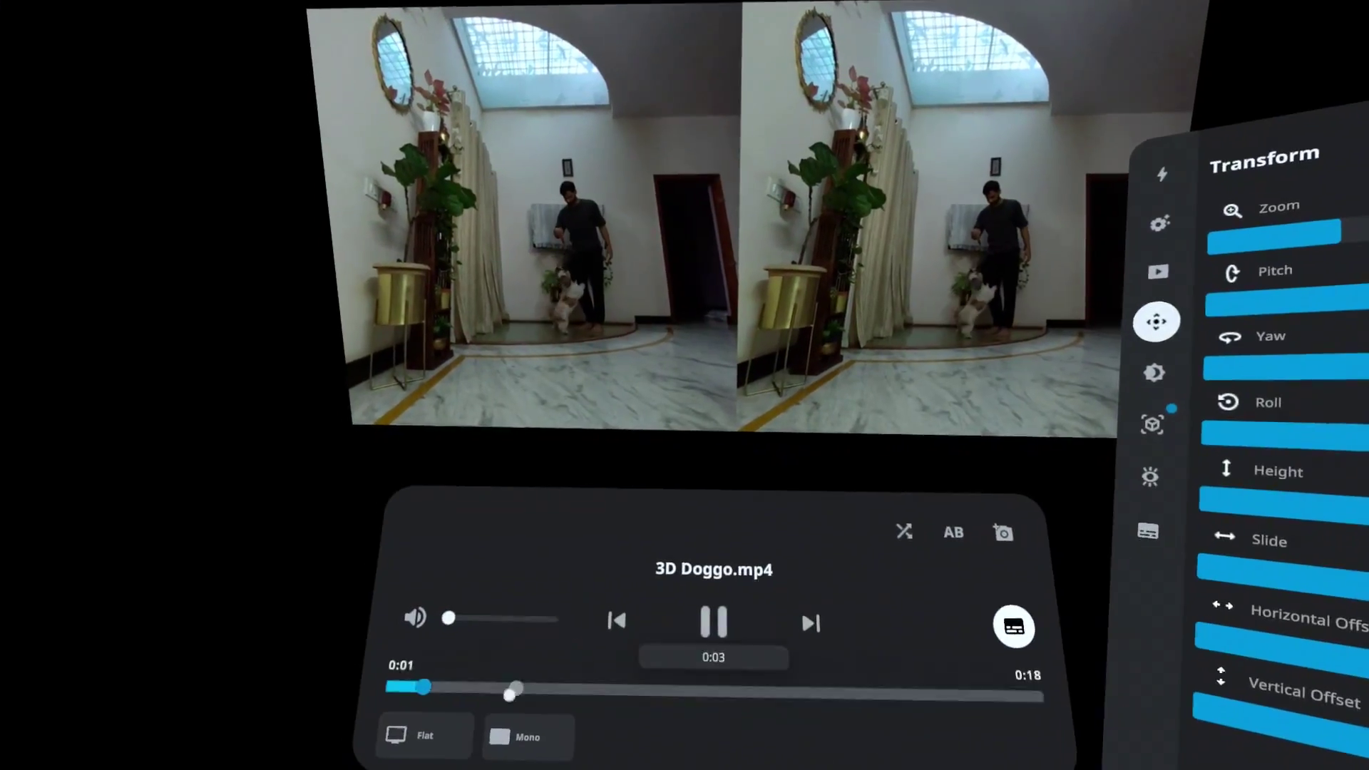
left_click(519, 737)
left_click(551, 694)
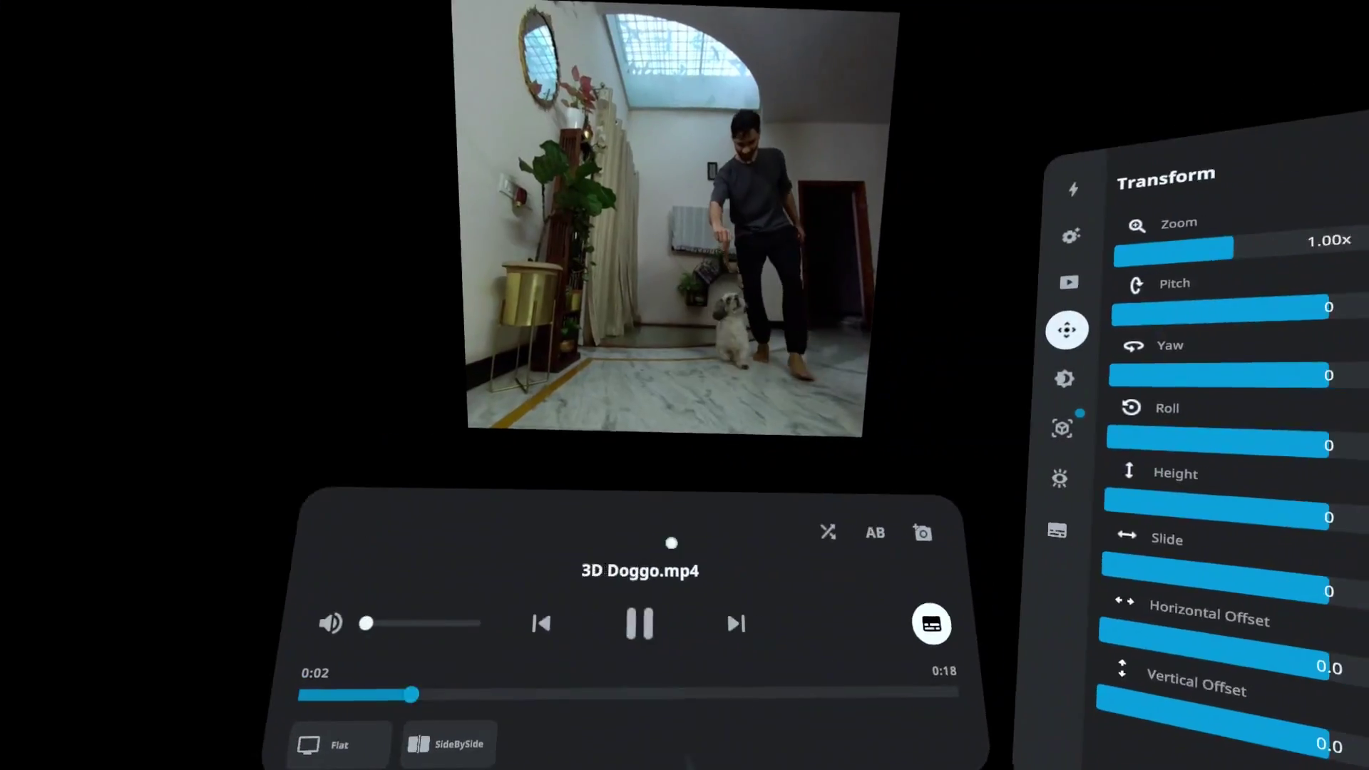
left_click(1140, 297)
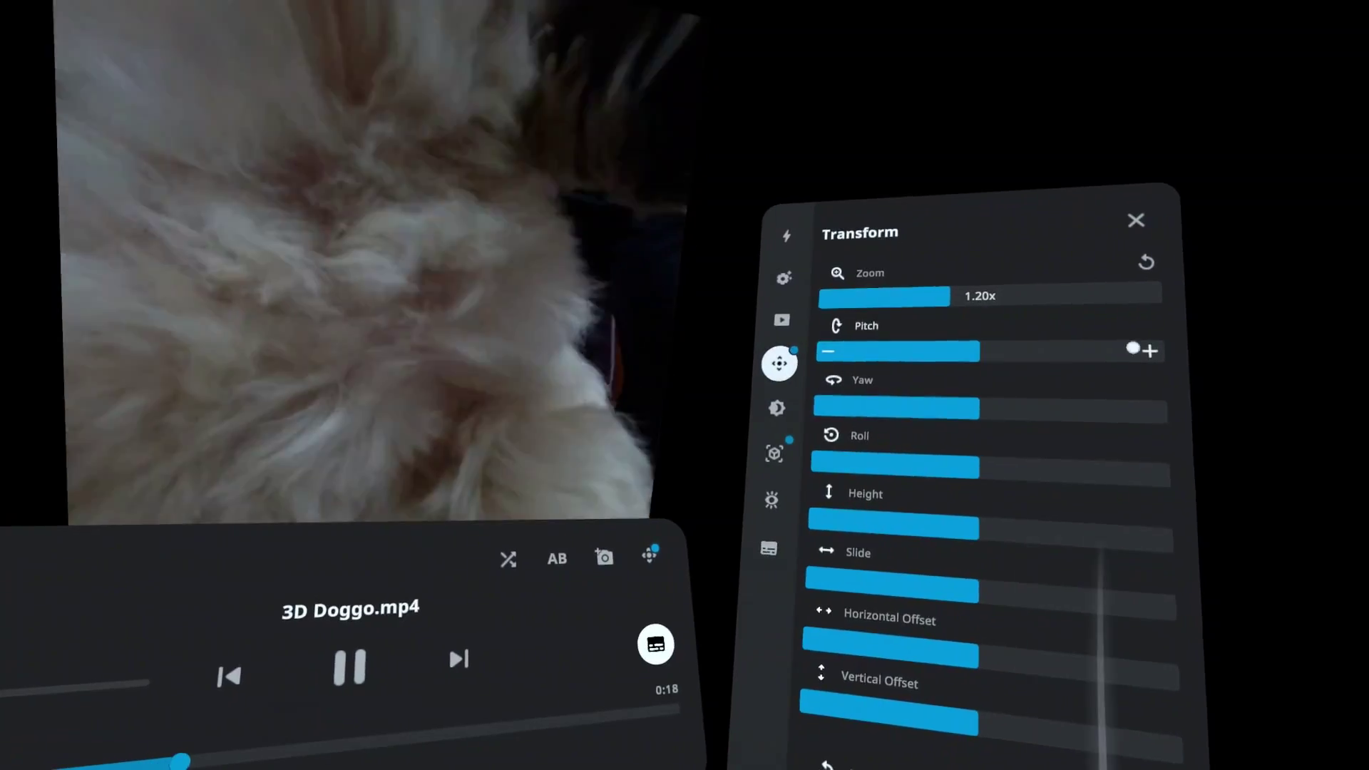
left_click(1144, 350)
left_click(1145, 348)
left_click(1148, 353)
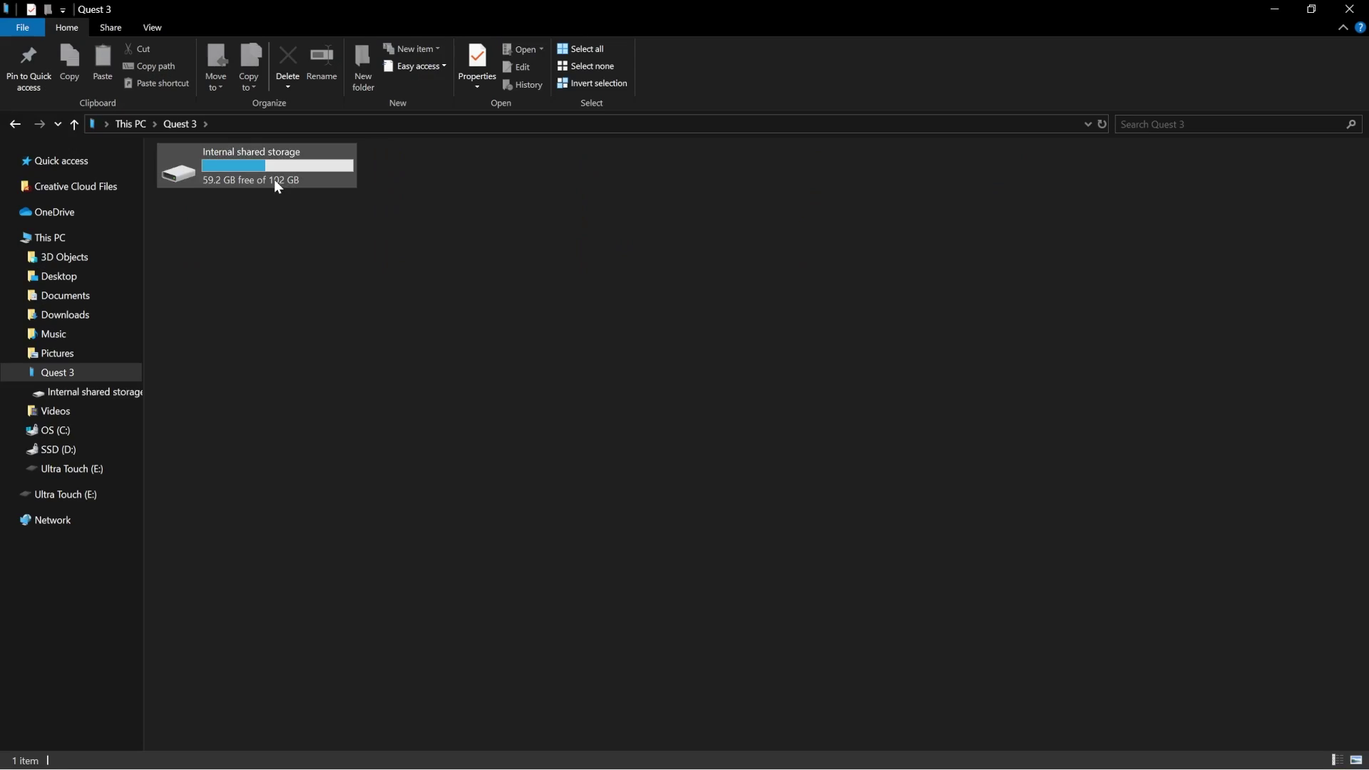
Upload the 3D Doggo clip from Quest 3 > Oculus > VideoShots to YouTube Studio.
double_click(273, 178)
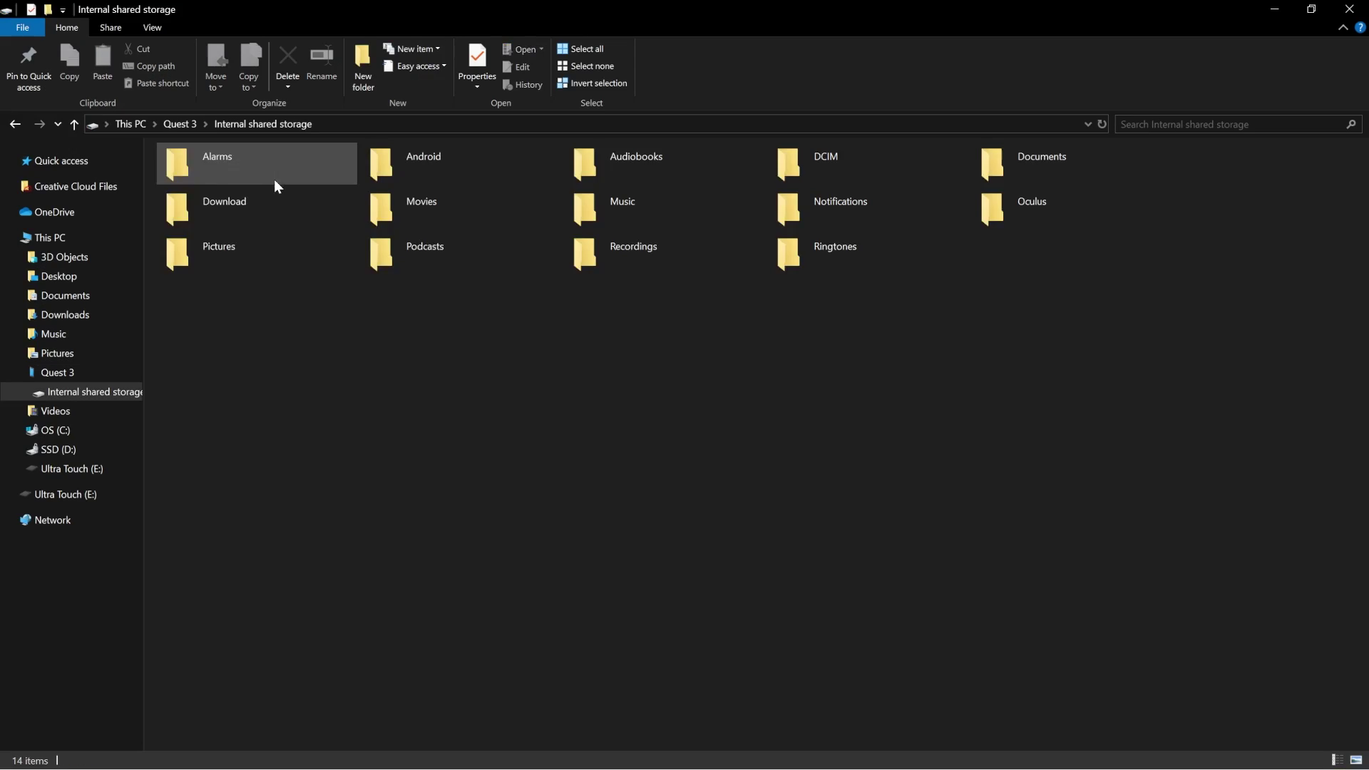
double_click(1028, 215)
double_click(619, 149)
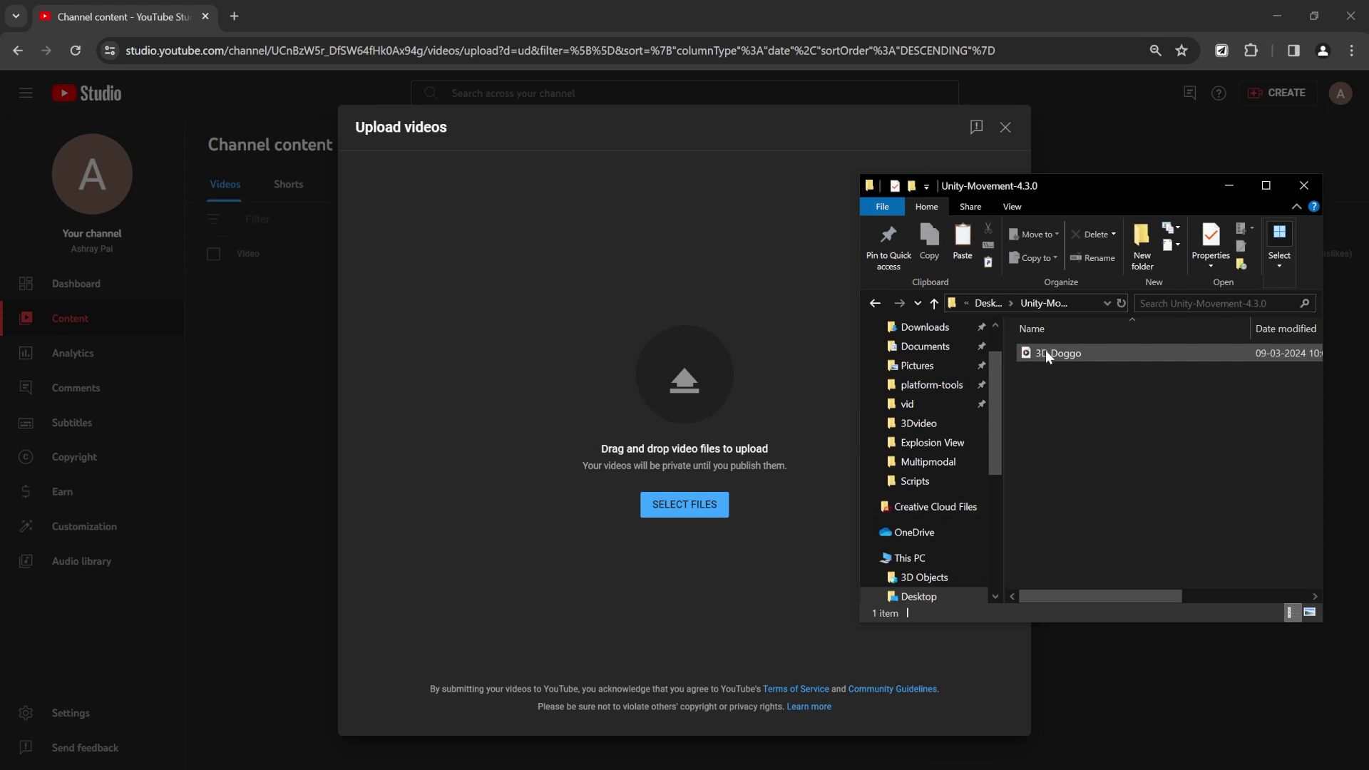
left_click_drag(1045, 350, 693, 404)
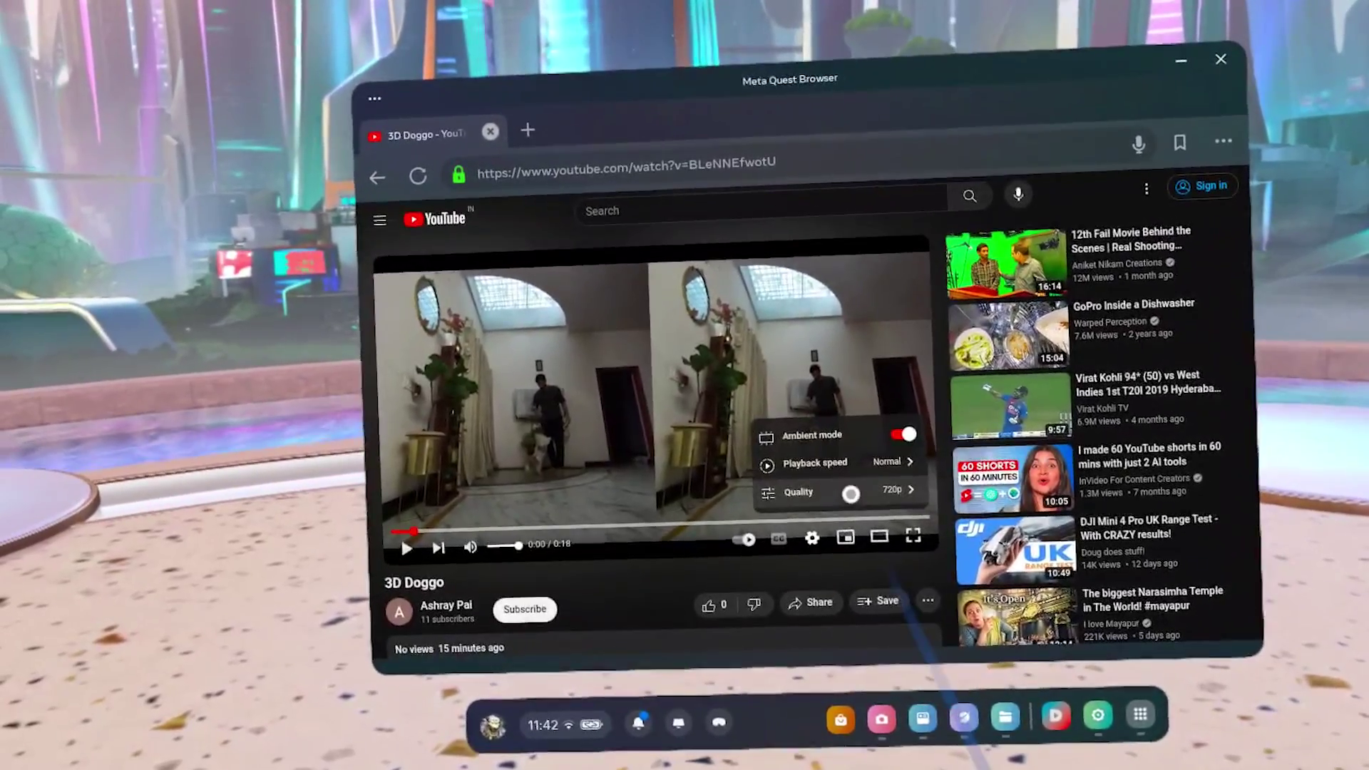
Pick a playback quality, go full screen, and set the 3D Doggo video to 3D Side by Side.
left_click(841, 491)
left_click(813, 413)
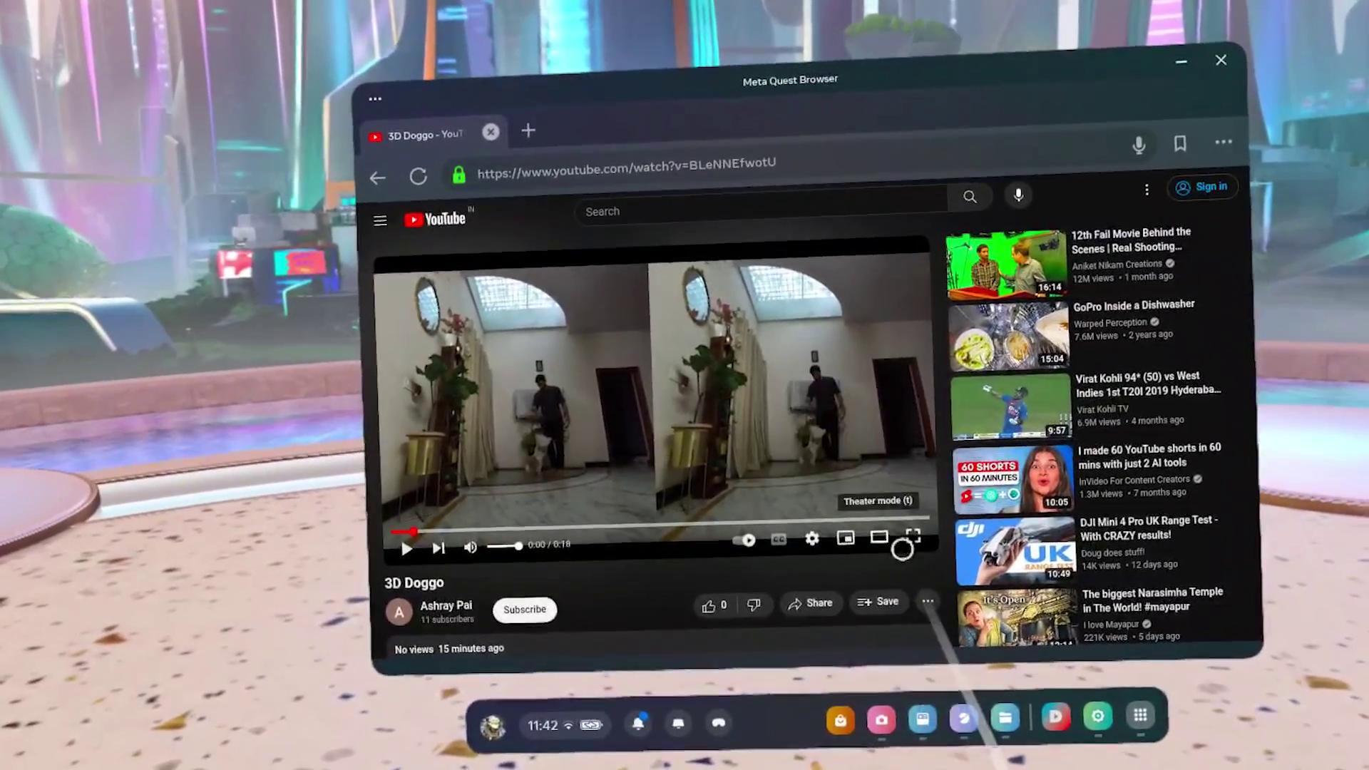
left_click(913, 538)
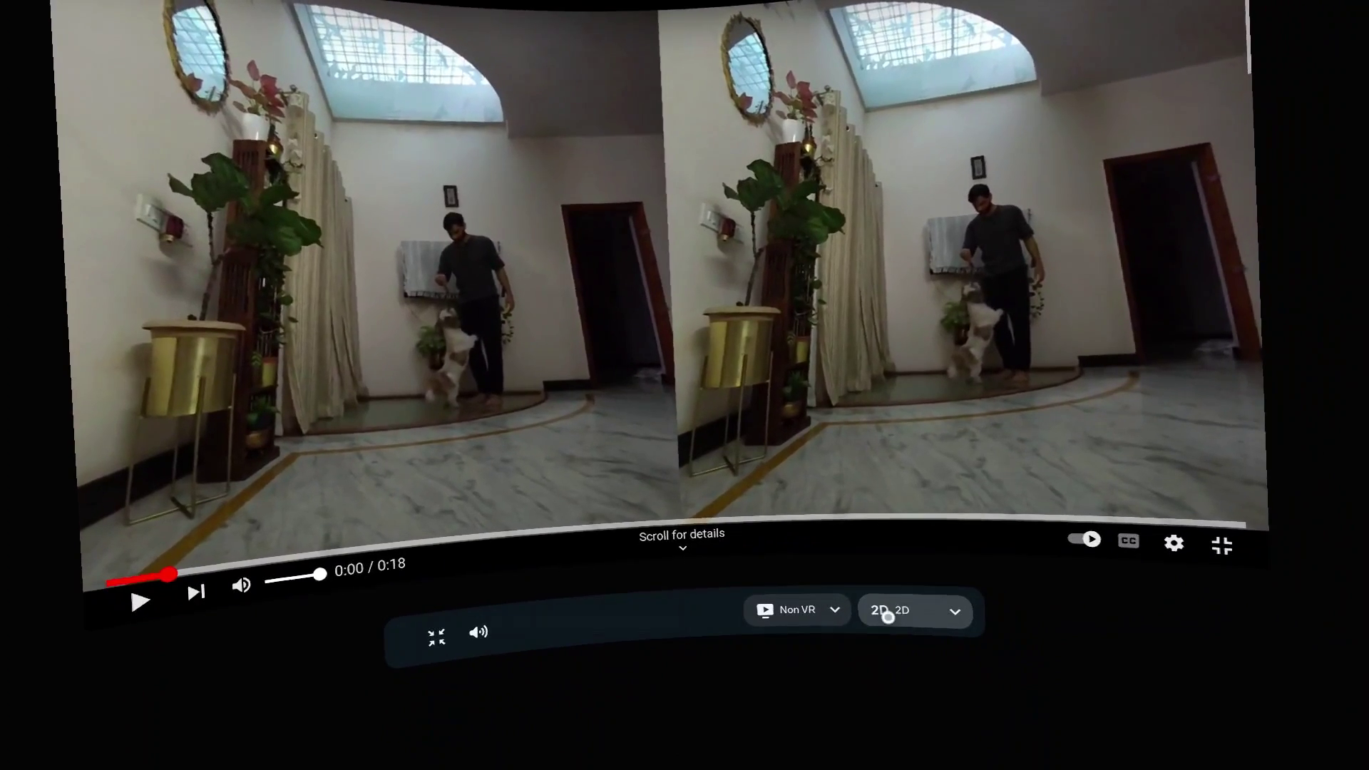
left_click(953, 640)
left_click(957, 599)
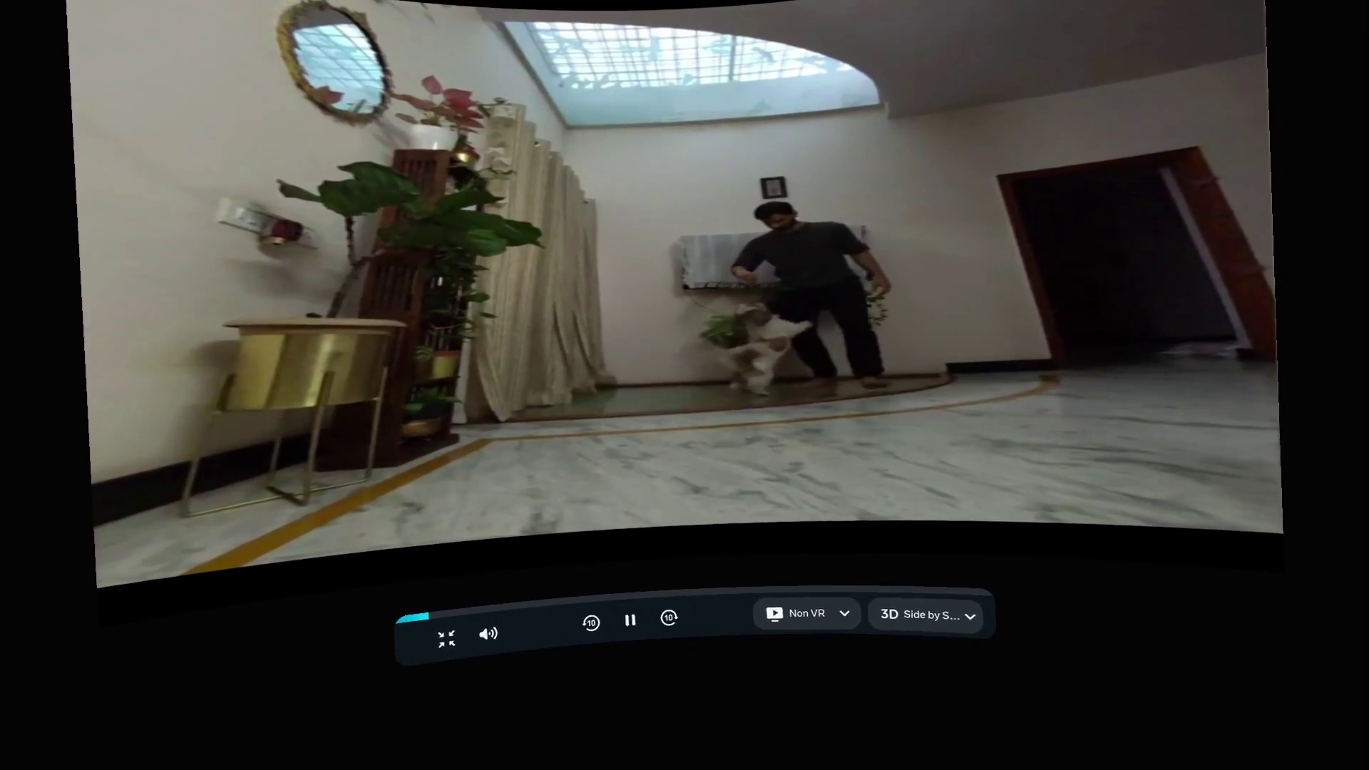